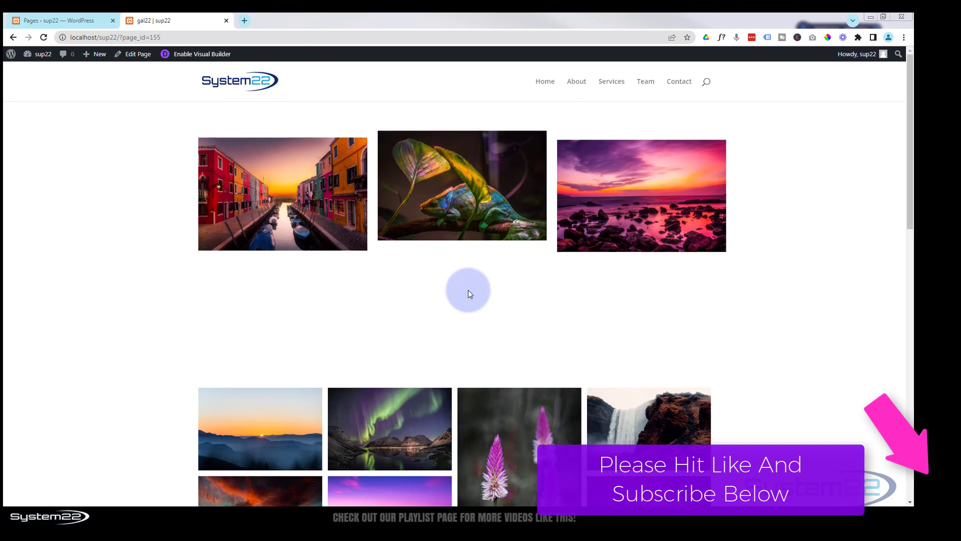
Open the gal22 page in the Visual Builder and delete the row holding the three floating images
left_click(206, 55)
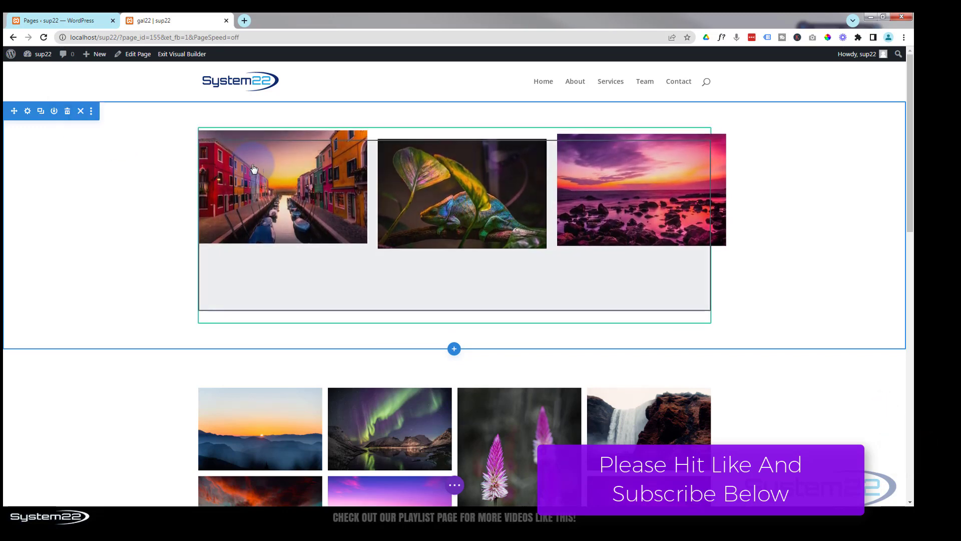
mouse_move(228, 137)
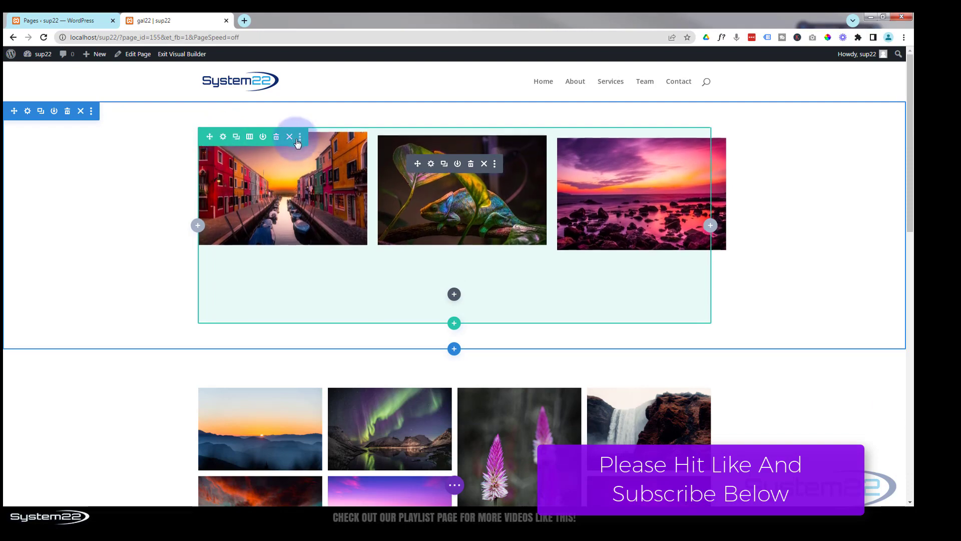
left_click(276, 136)
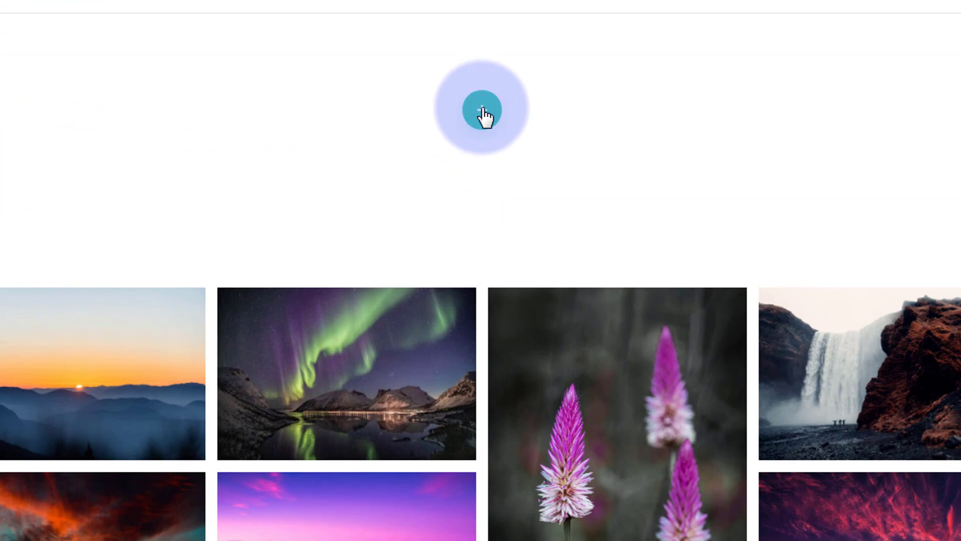
Insert a single-column row in the emptied section and add a Supreme Floating Multi Images module to it
left_click(482, 110)
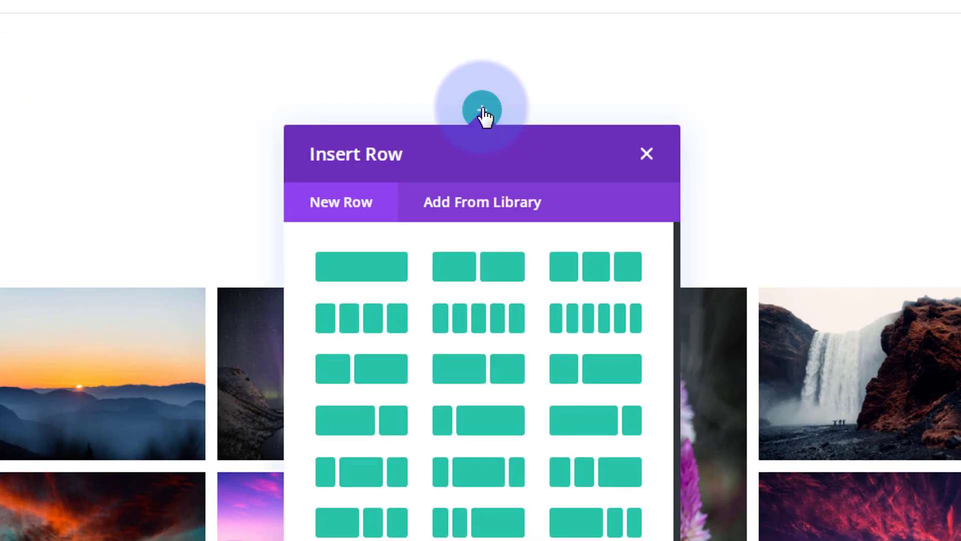
left_click(379, 275)
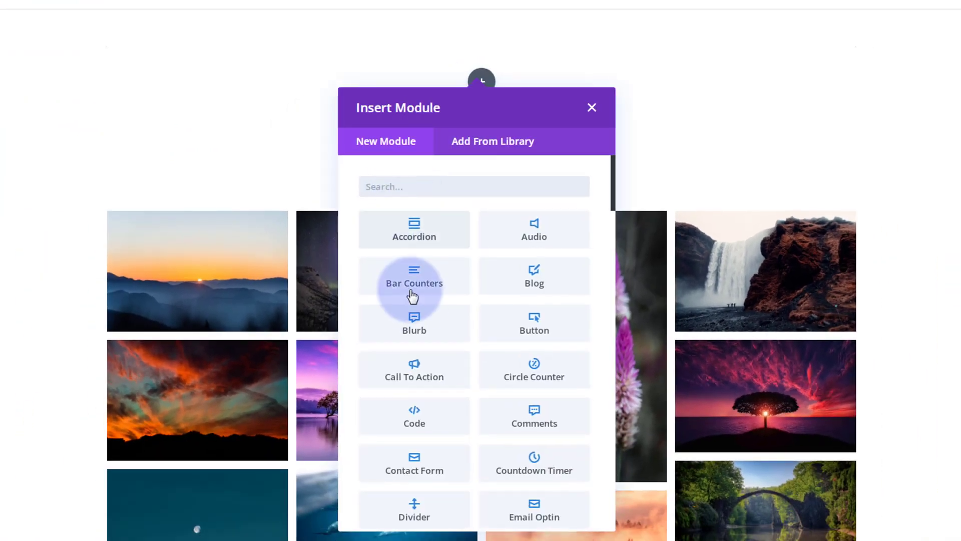
scroll(423, 283, "down", 8)
scroll(425, 288, "down", 8)
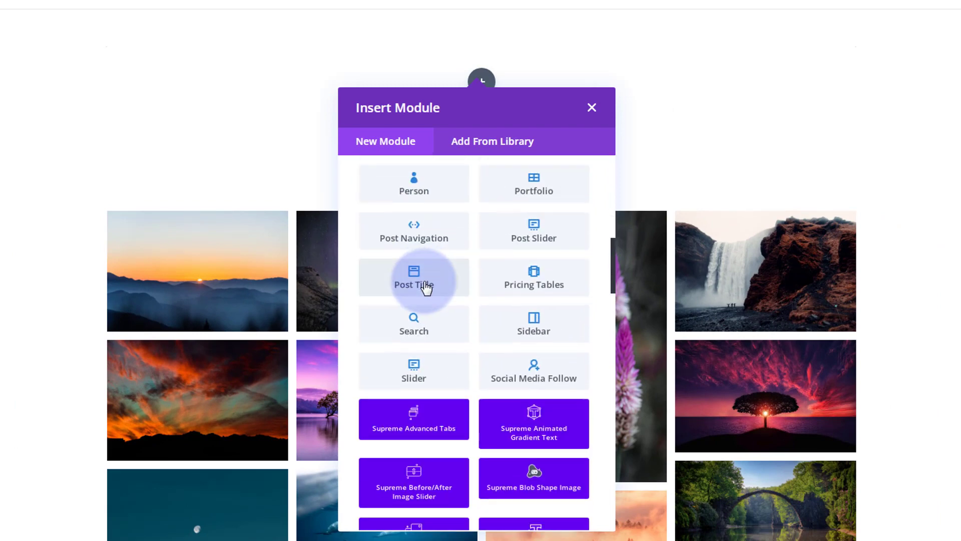
scroll(425, 287, "down", 5)
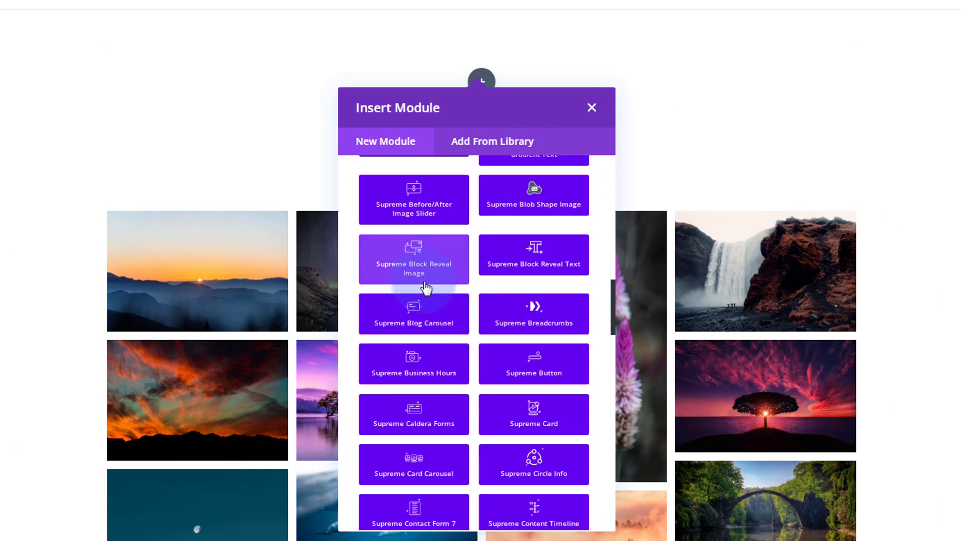
scroll(424, 286, "down", 3)
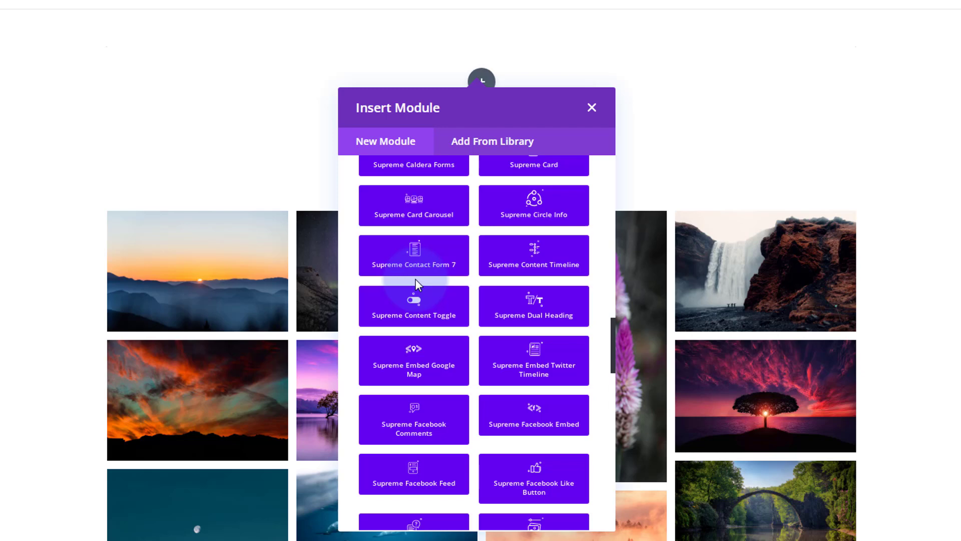
scroll(416, 278, "down", 3)
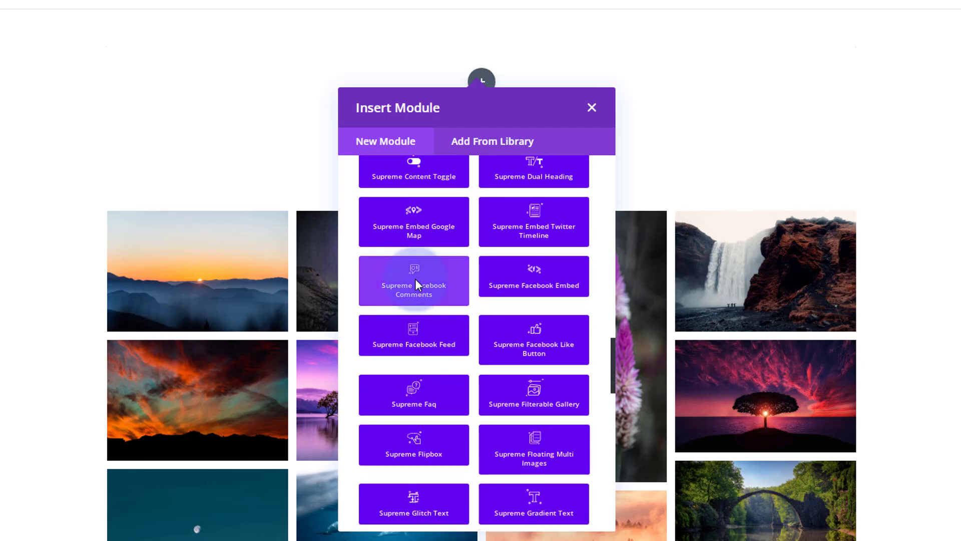
left_click(561, 465)
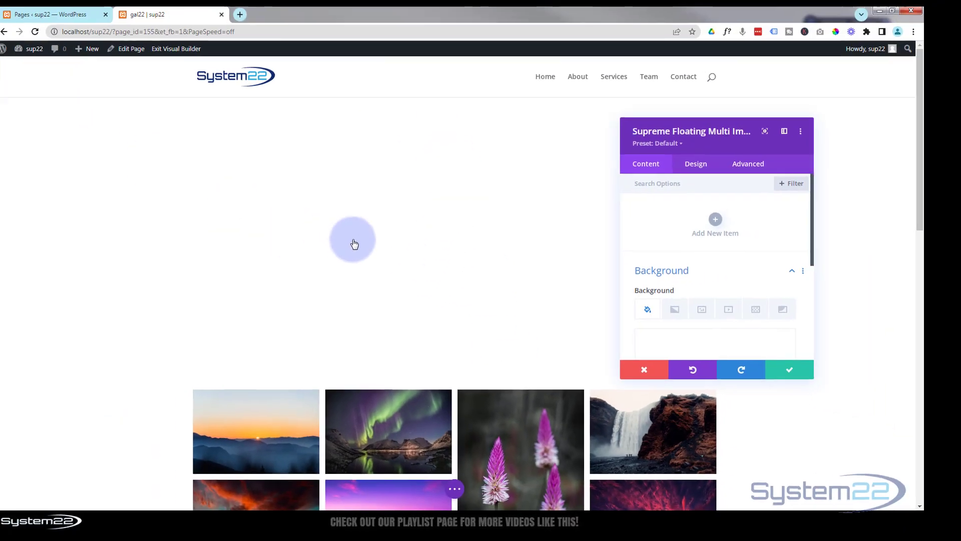
Look up the Divi Supreme Pro entry in the WordPress dashboard, and return to the gal22 page
left_click(52, 16)
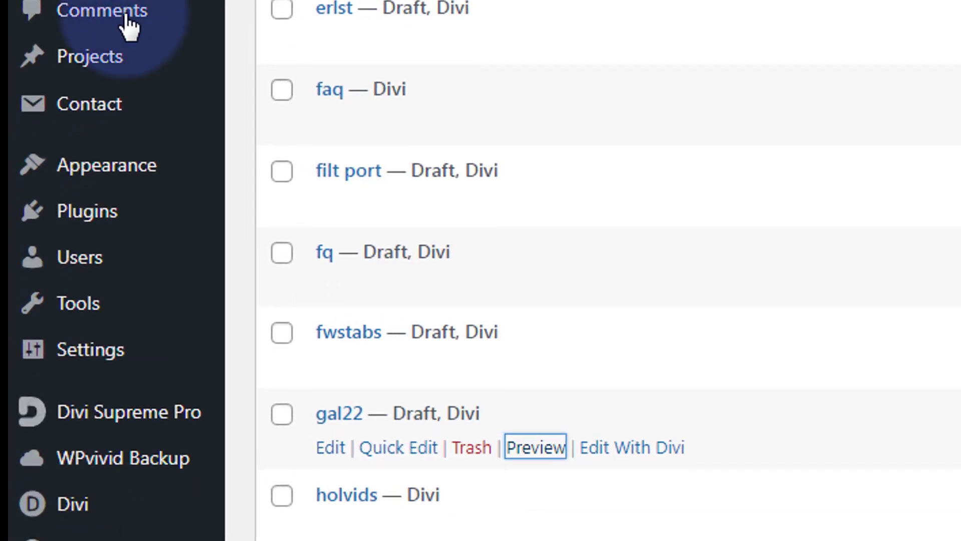
mouse_move(85, 415)
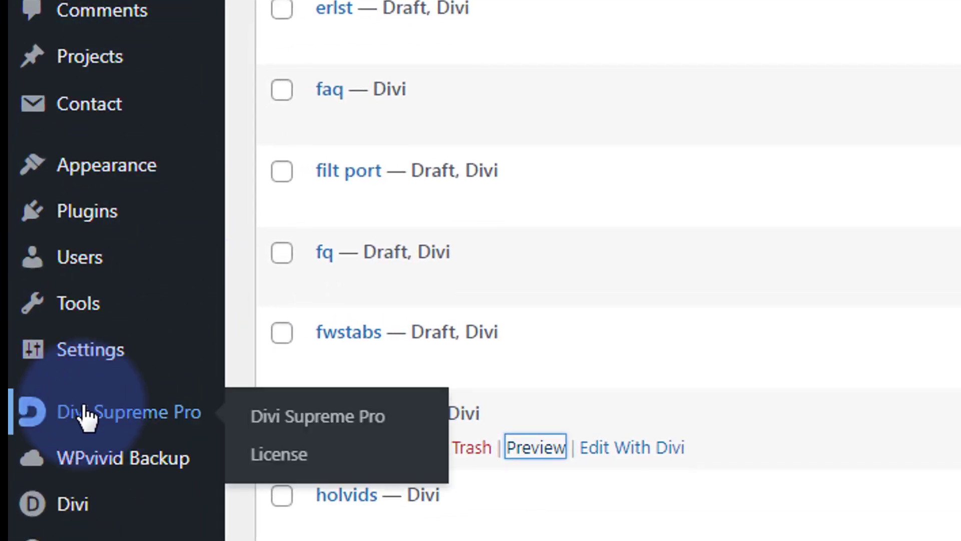
left_click(203, 21)
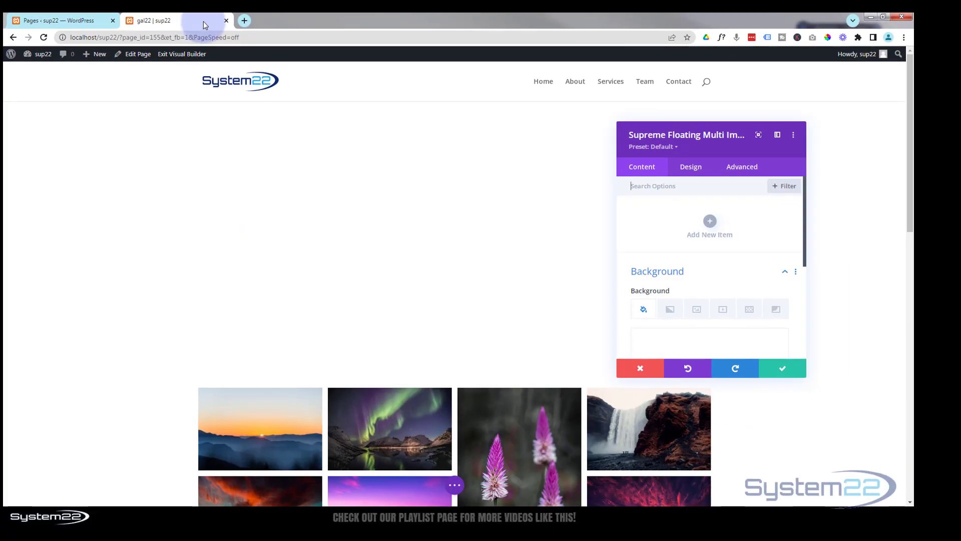
Add an image item to the module using the pink sunset seascape pexels-pixabay-315987.jpg from the media library
left_click(710, 222)
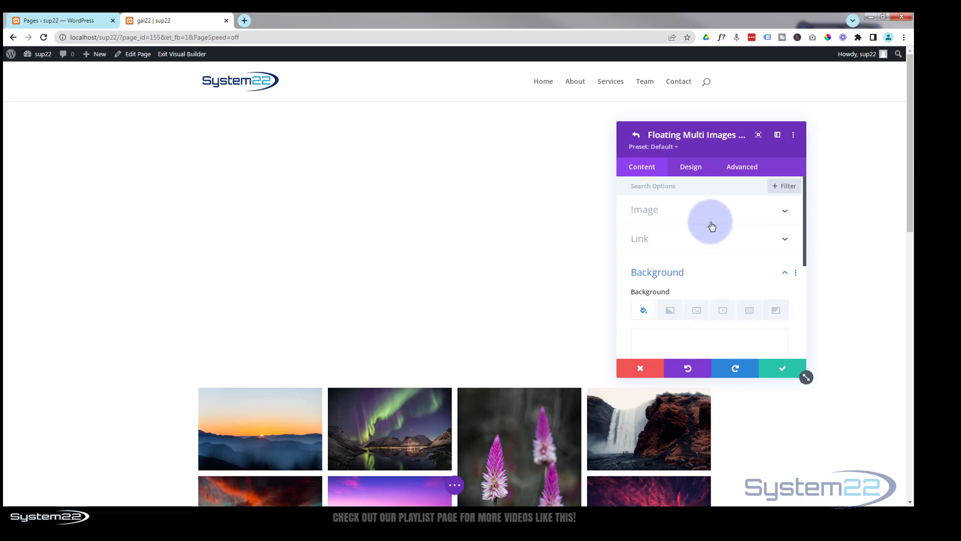
left_click(689, 212)
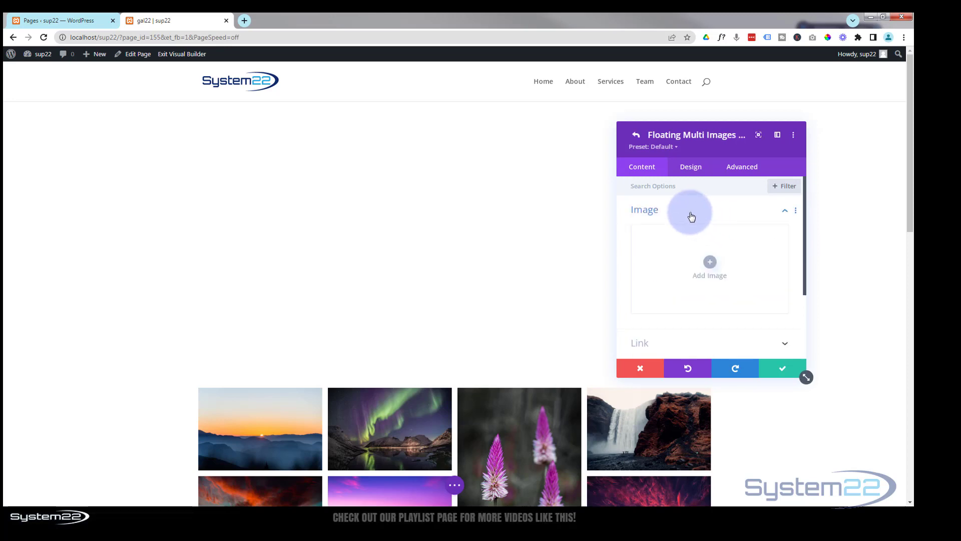
left_click(710, 263)
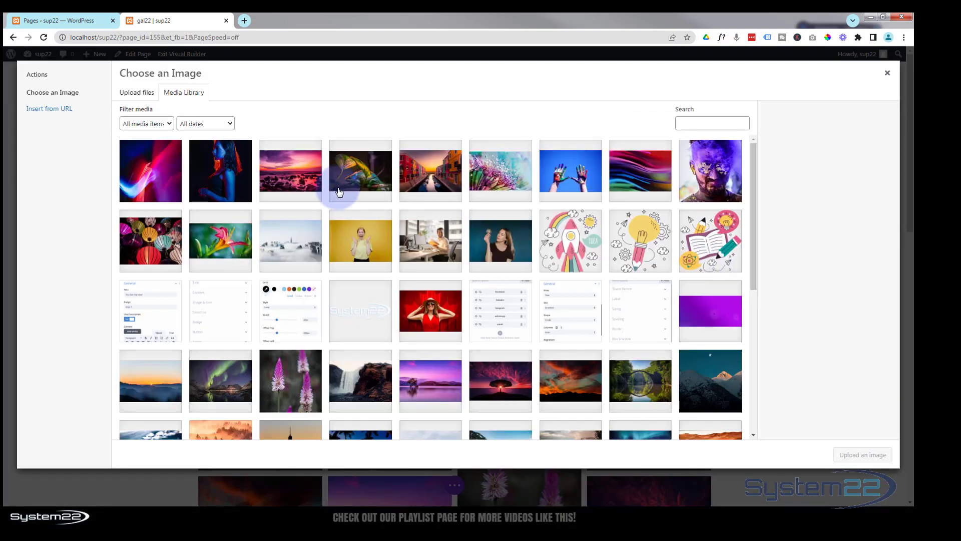
left_click(298, 180)
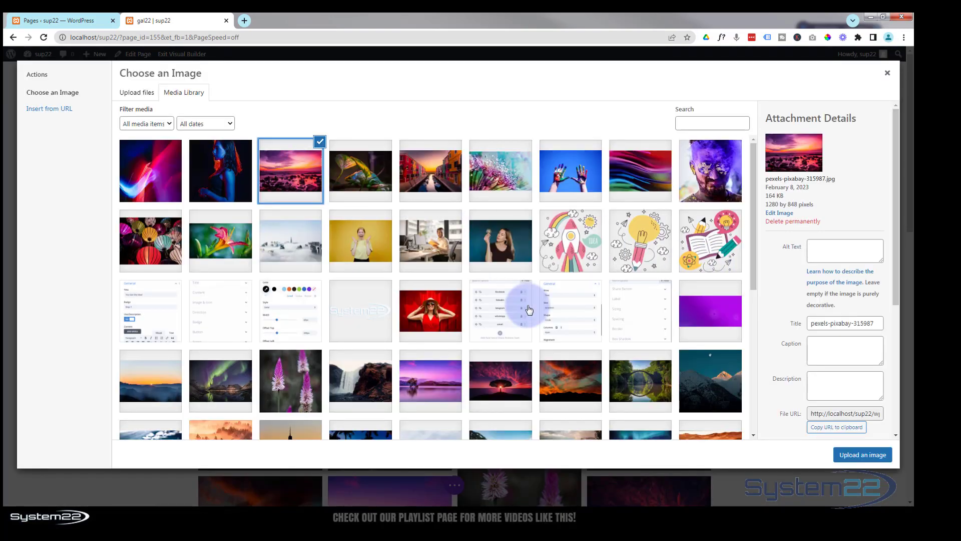
left_click(852, 455)
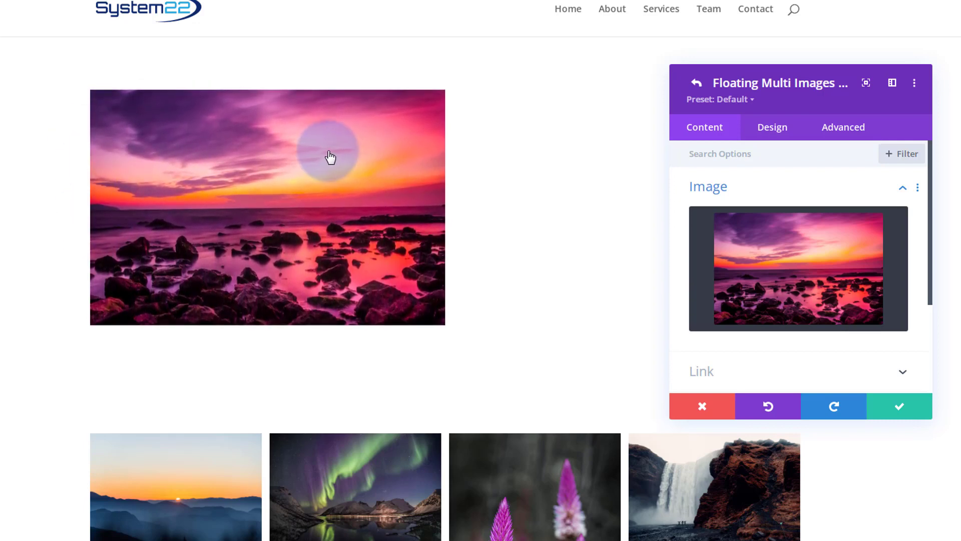
Set the seascape image item's width to 30% and save the item
left_click(774, 129)
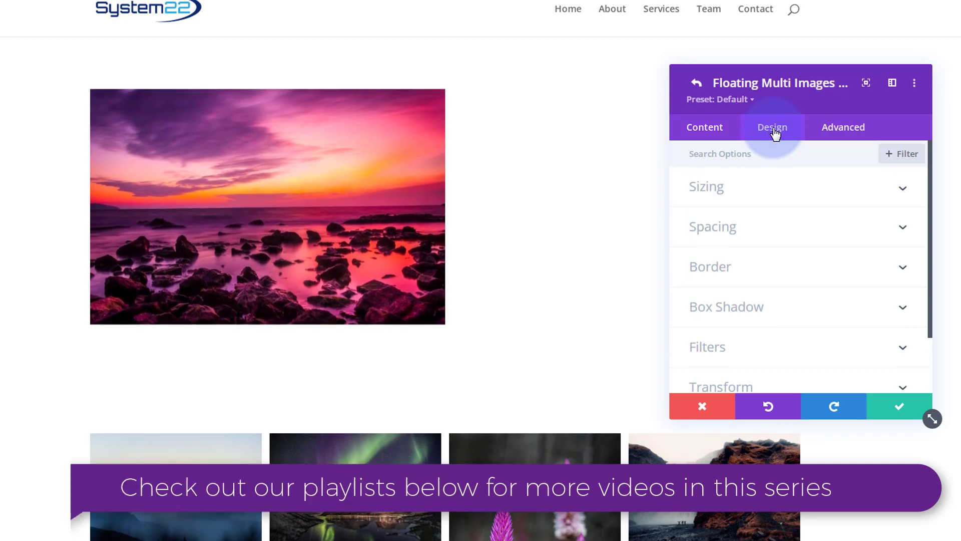
left_click(805, 201)
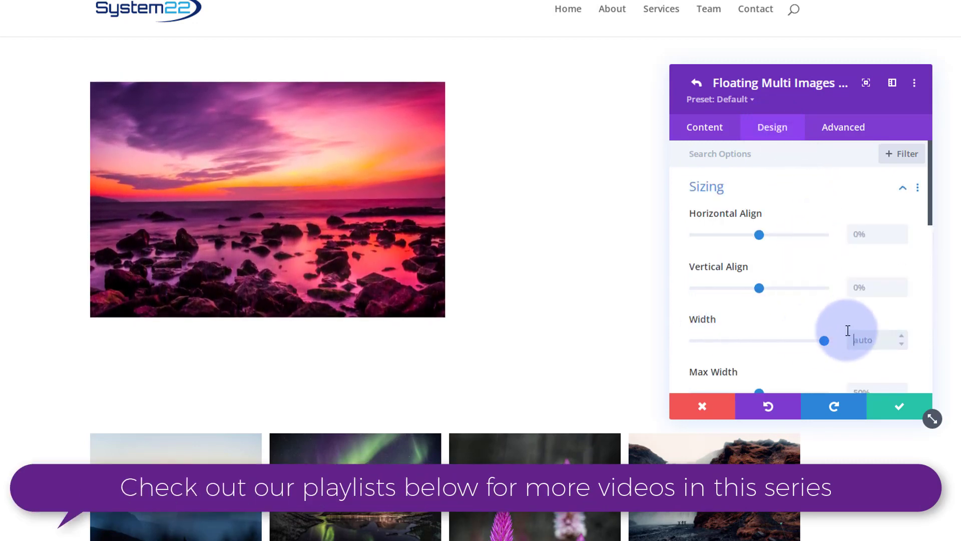
type("30%")
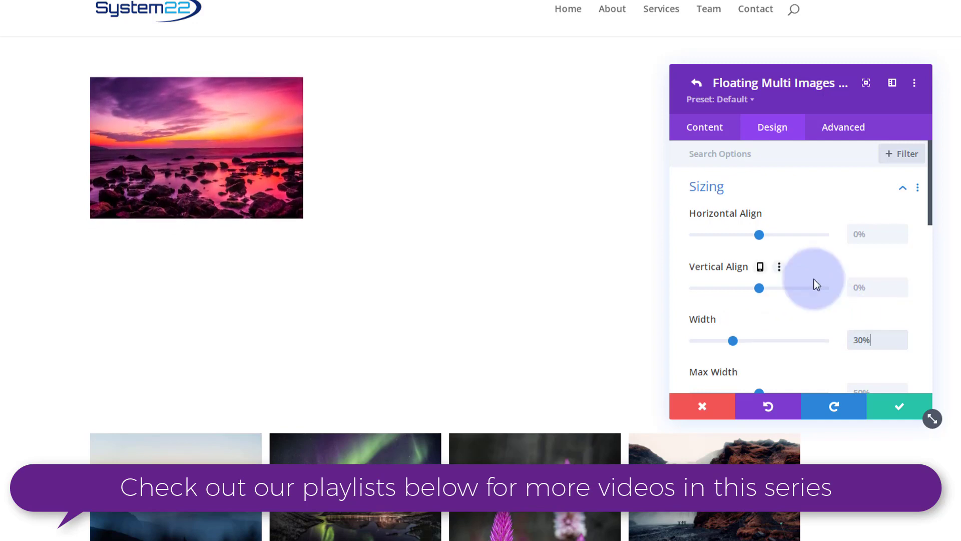
left_click(900, 410)
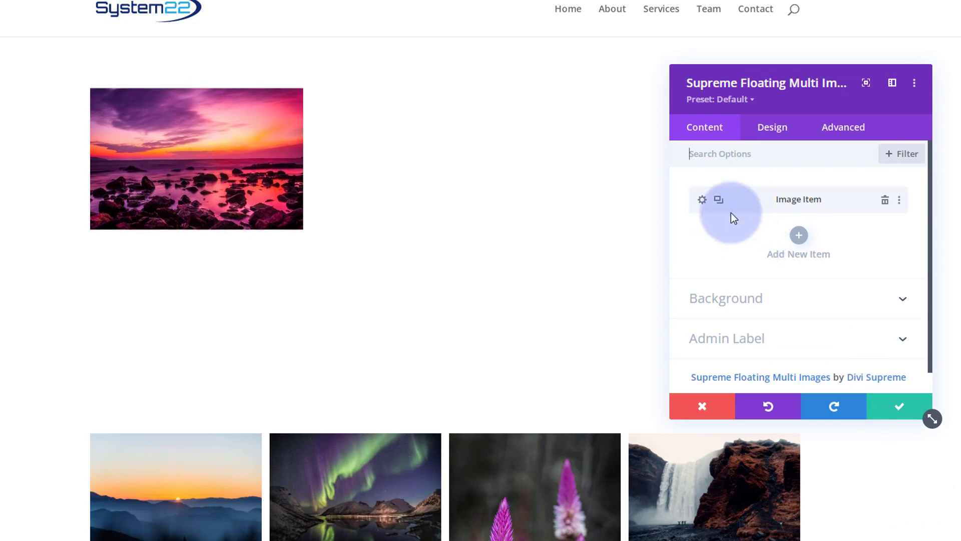
Duplicate the seascape image item and replace the copy's picture with the chameleon photo from the media library
left_click(719, 200)
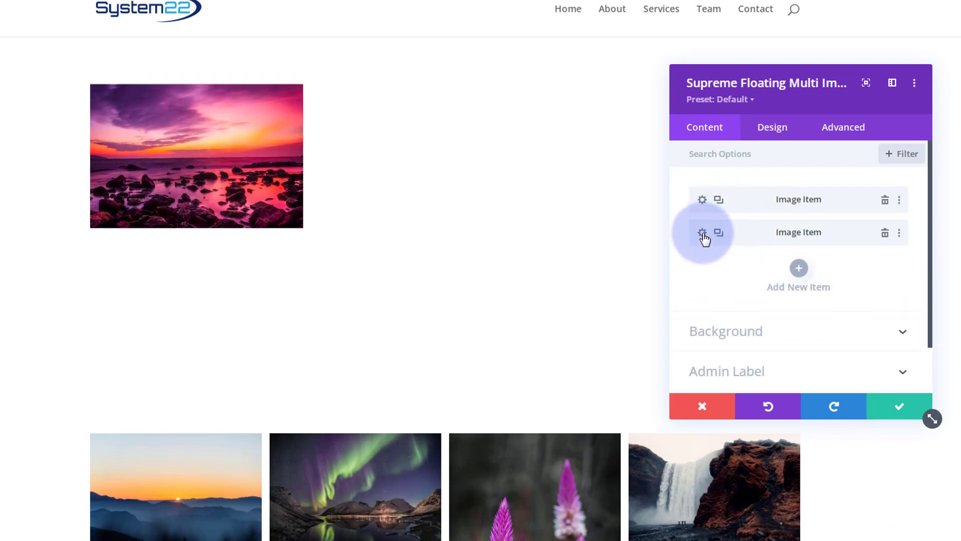
left_click(702, 233)
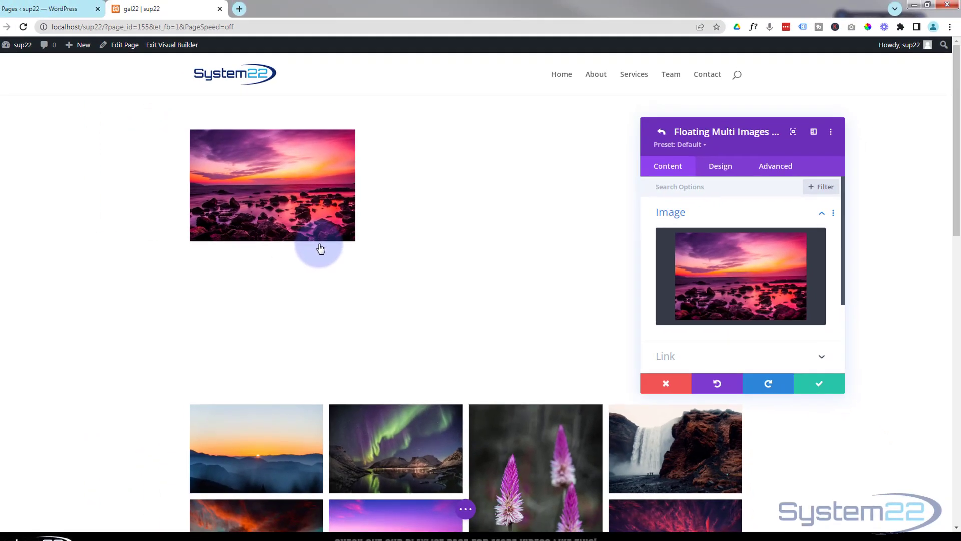
left_click(753, 294)
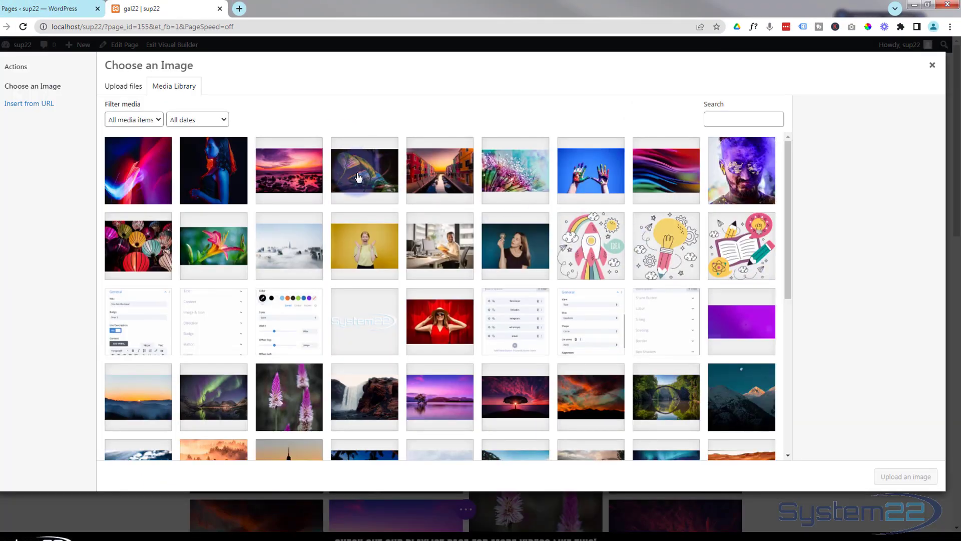
left_click(360, 177)
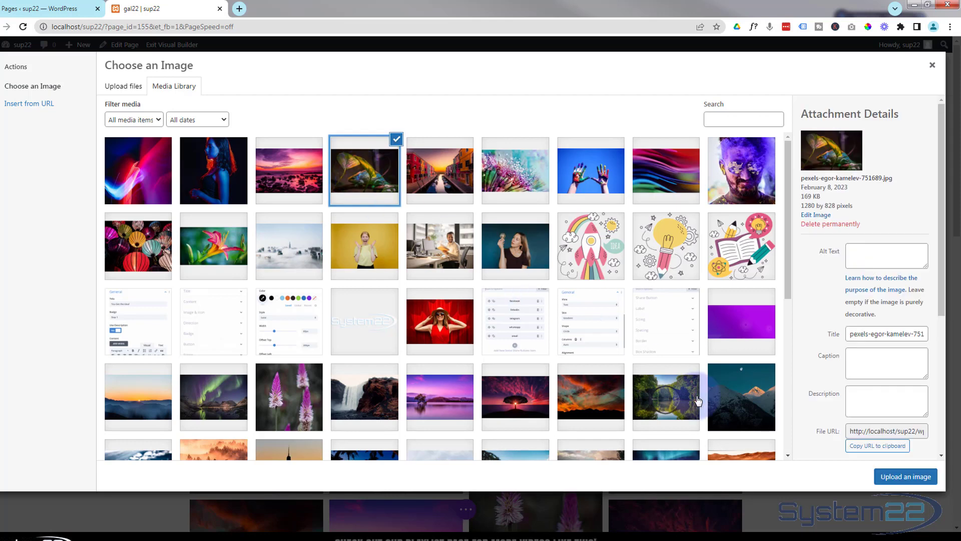
left_click(908, 478)
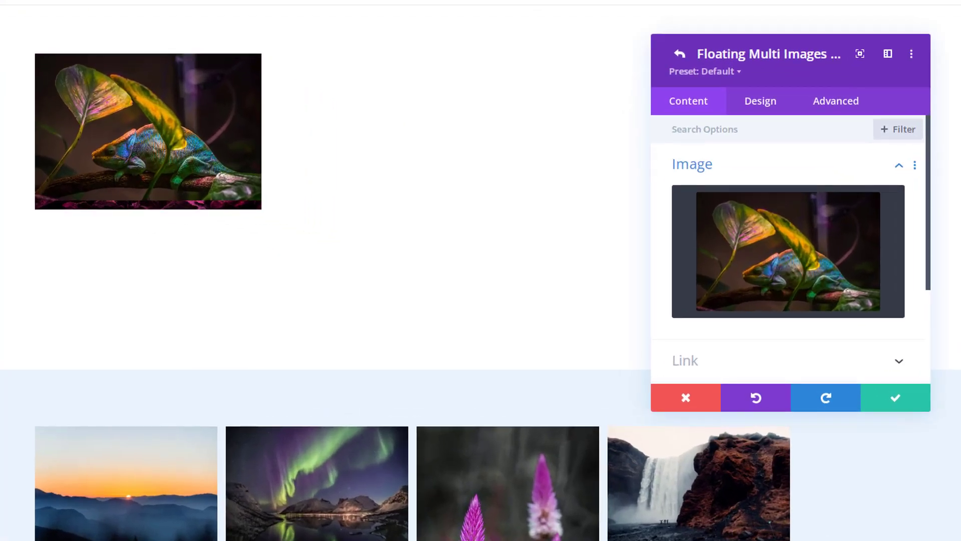
Set the chameleon image item's horizontal align to 33% and save the item
left_click(758, 103)
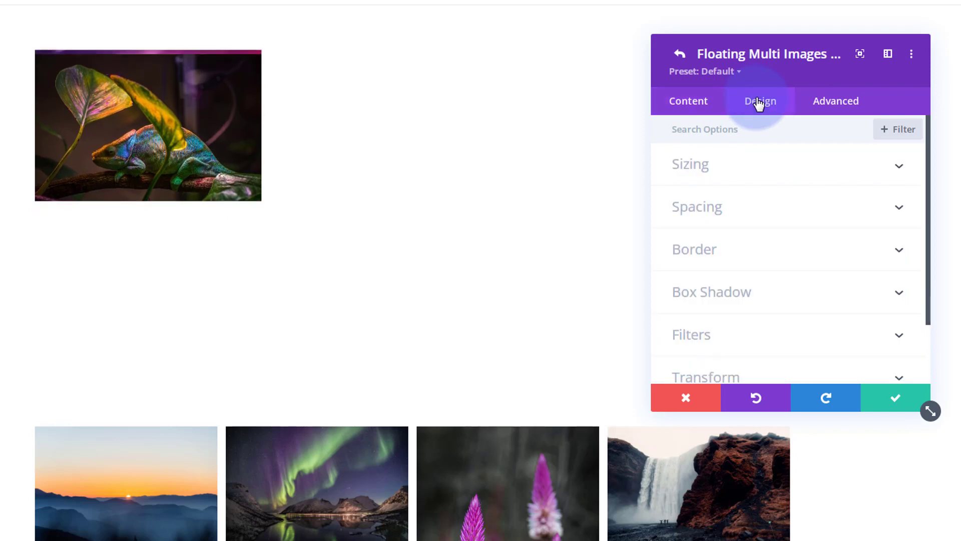
left_click(779, 174)
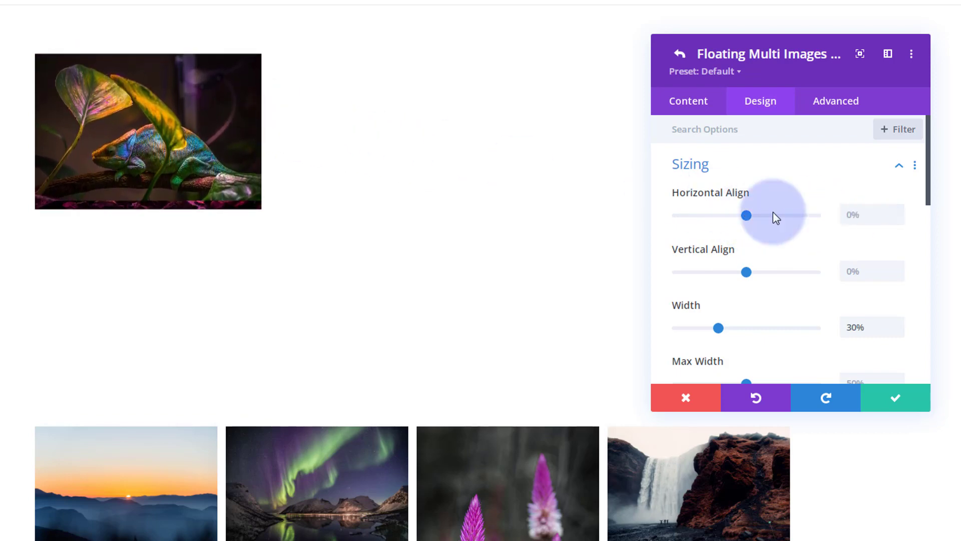
left_click(851, 214)
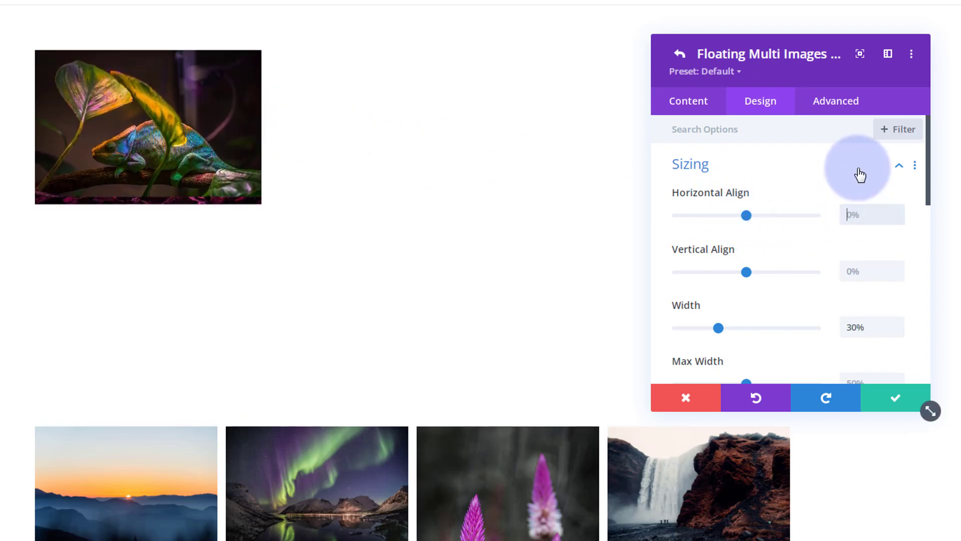
type("33%")
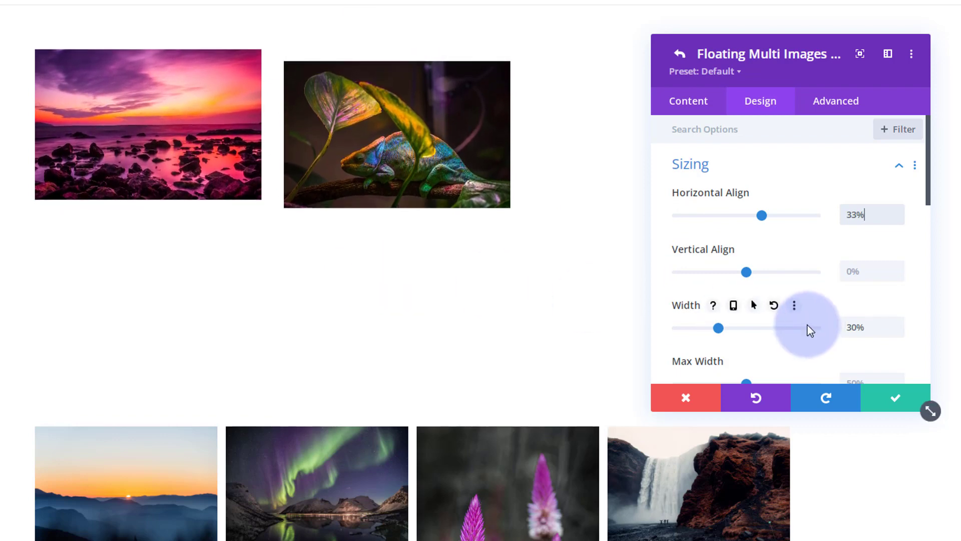
left_click(897, 402)
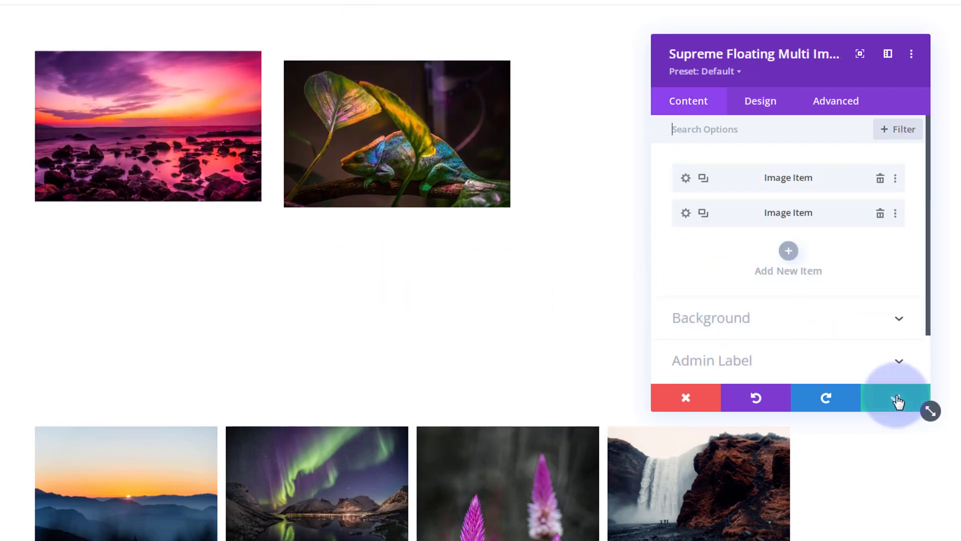
Duplicate the chameleon image item and replace the copy's picture with the canal photo pexels-pixabay-417344.jpg from the media library
left_click(704, 212)
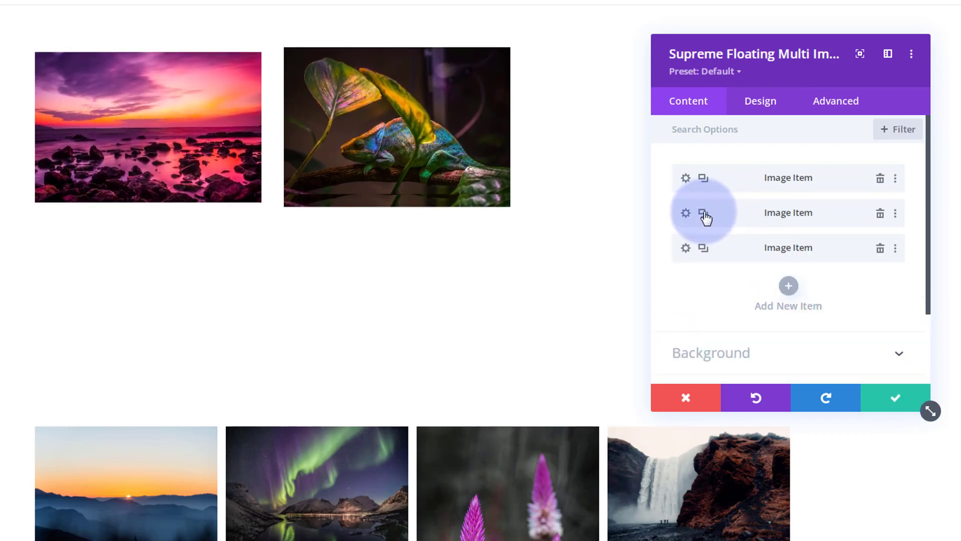
left_click(687, 249)
left_click(766, 264)
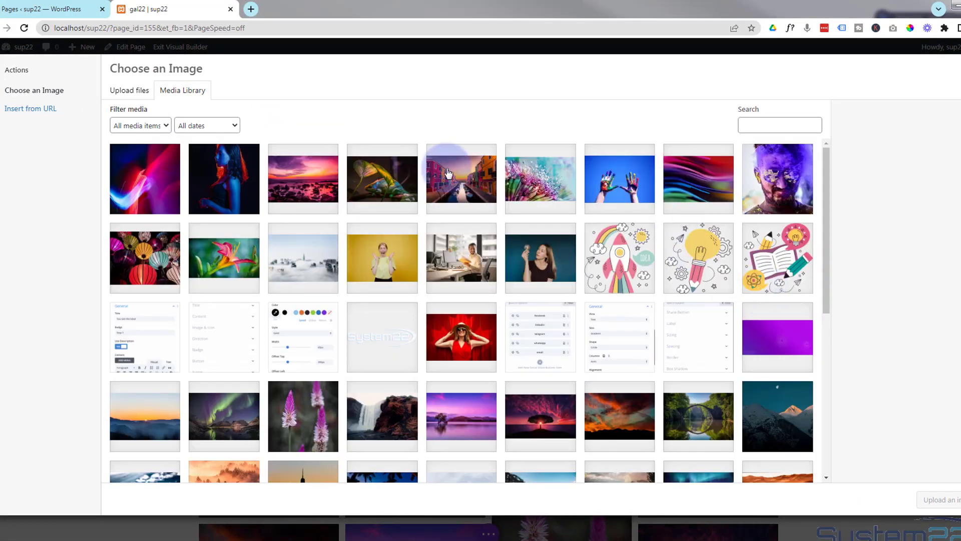
left_click(463, 191)
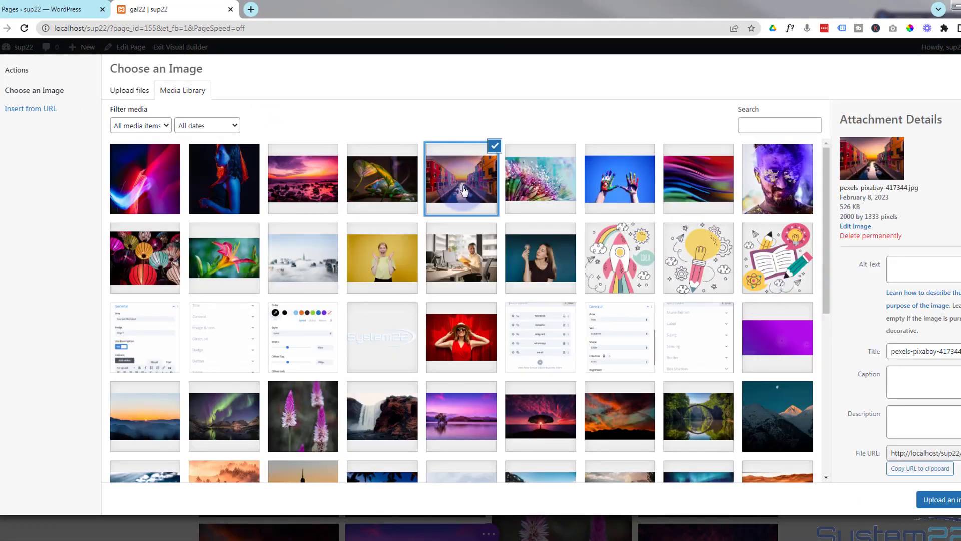
left_click(938, 499)
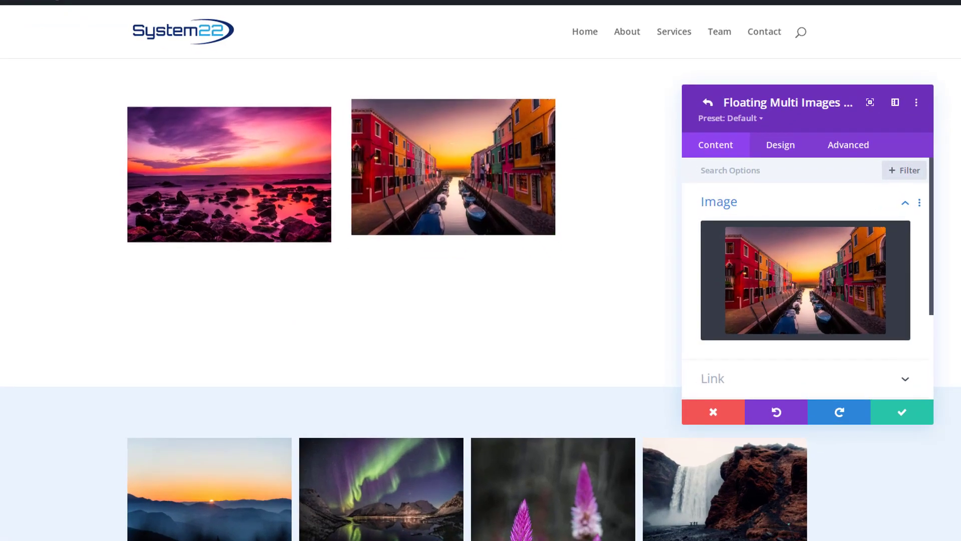
Set the canal image item's horizontal align to 66%, then save the item and the module
left_click(786, 150)
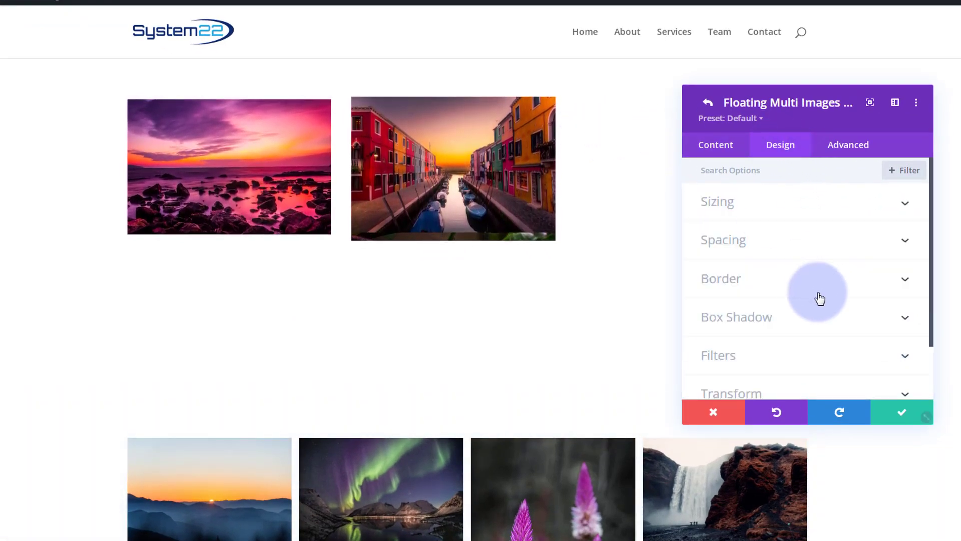
left_click(786, 219)
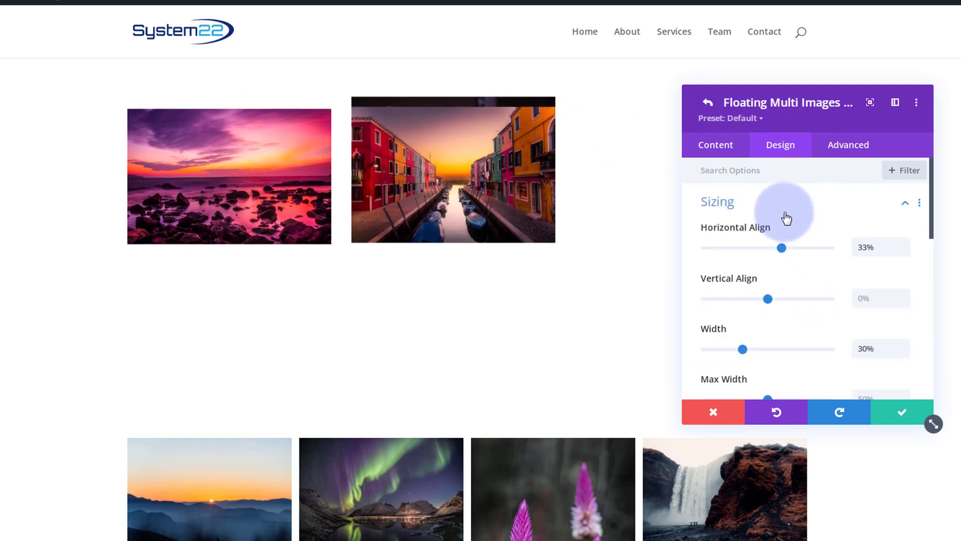
left_click(865, 247)
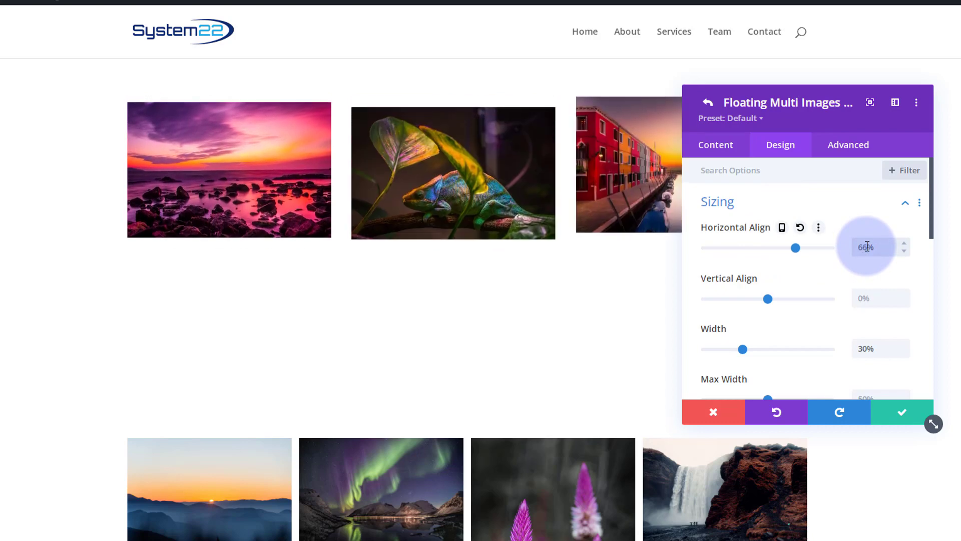
left_click_drag(821, 120, 591, 119)
left_click(604, 355)
left_click(611, 310)
left_click(632, 412)
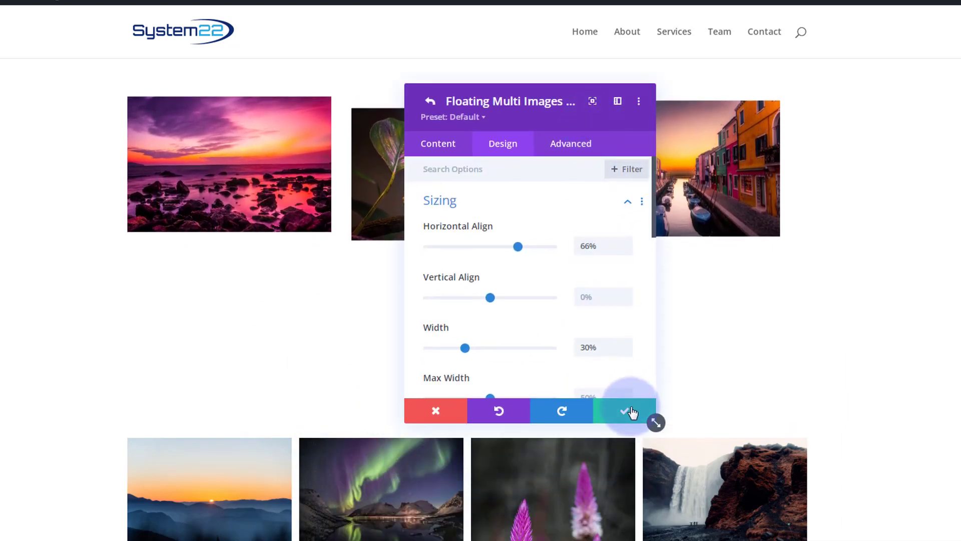
left_click(633, 412)
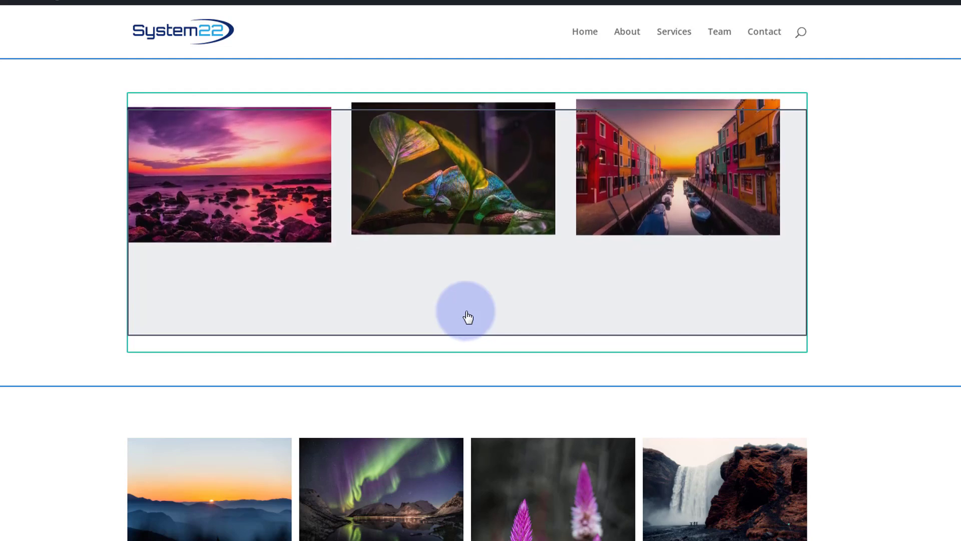
Reduce the floating images module's overall height to 166px to close the gap above the gallery, and save the module
left_click(467, 313)
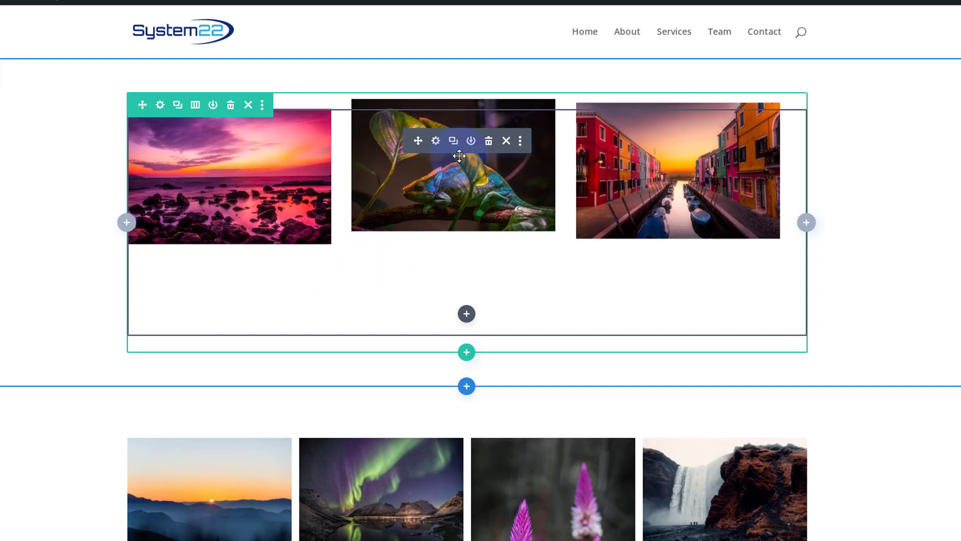
left_click(436, 142)
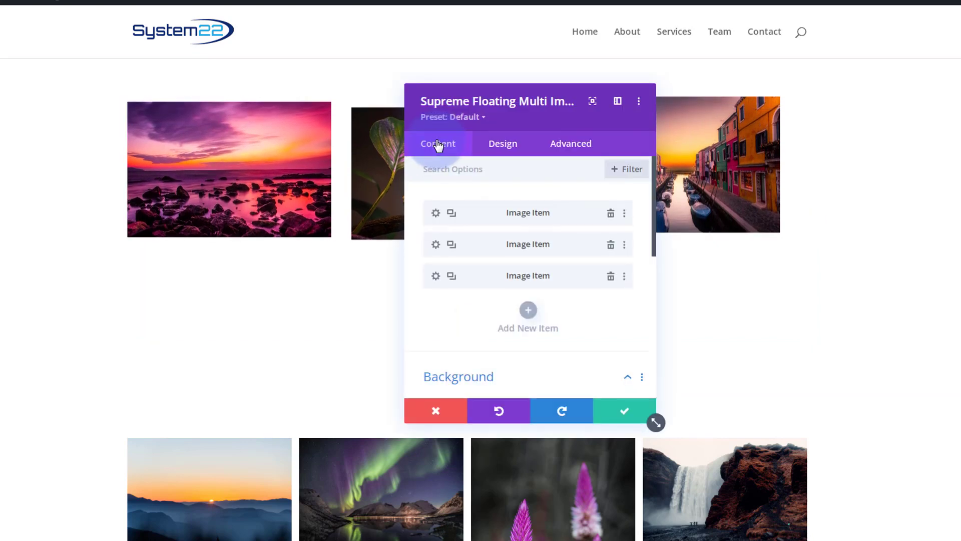
left_click(506, 144)
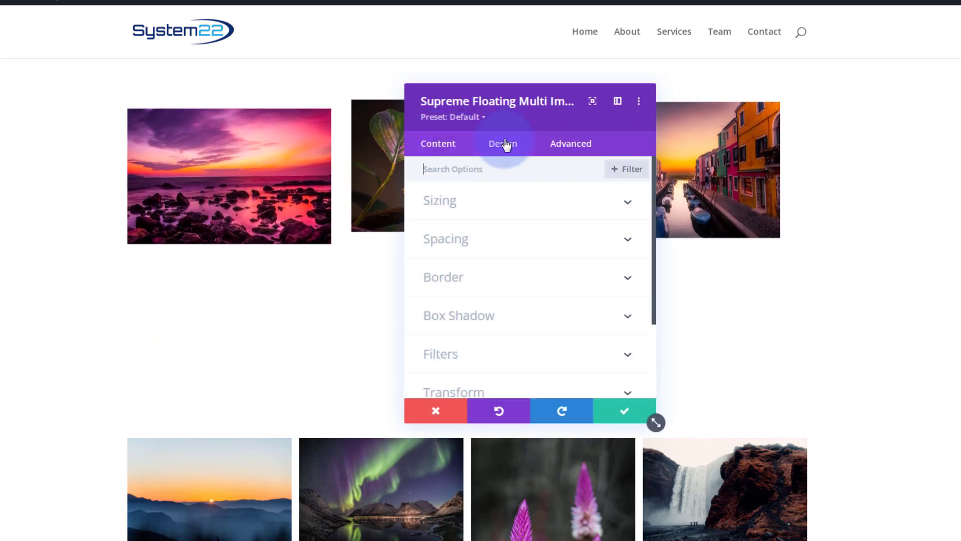
left_click(552, 214)
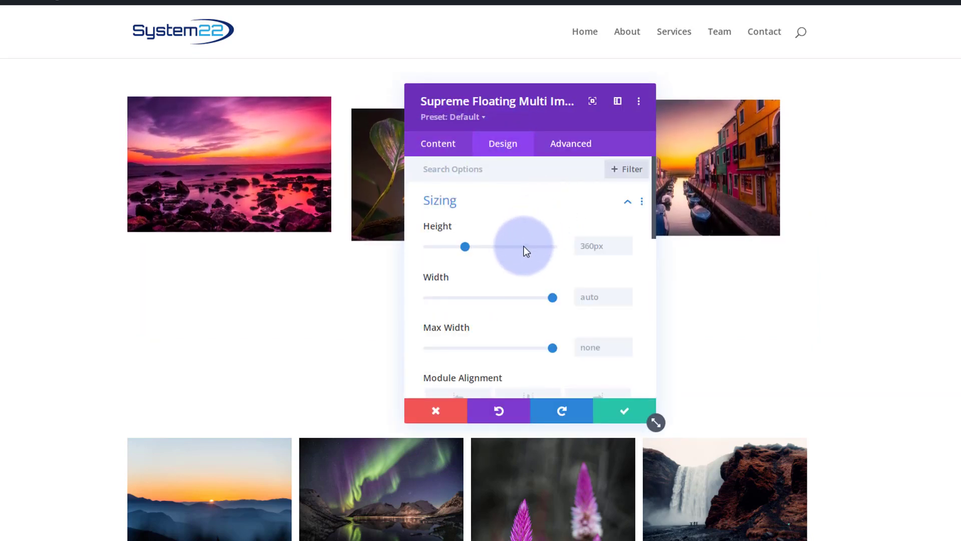
mouse_move(518, 257)
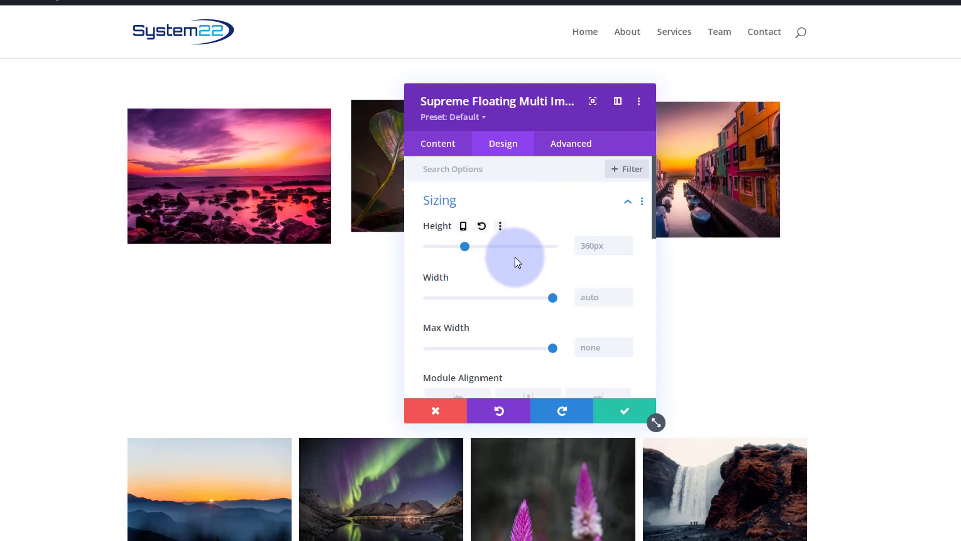
scroll(514, 257, "down", 3)
scroll(514, 257, "down", 2)
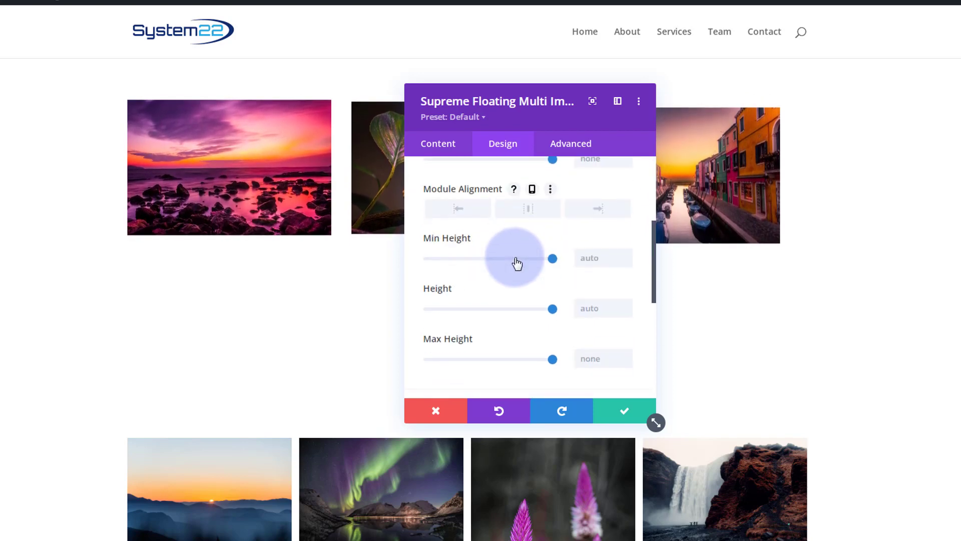
scroll(508, 265, "up", 5)
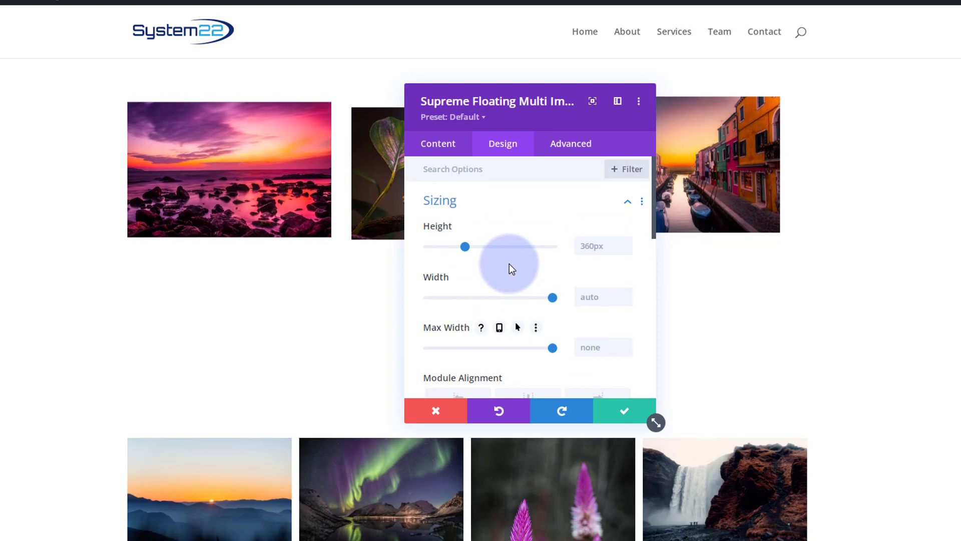
scroll(509, 263, "down", 4)
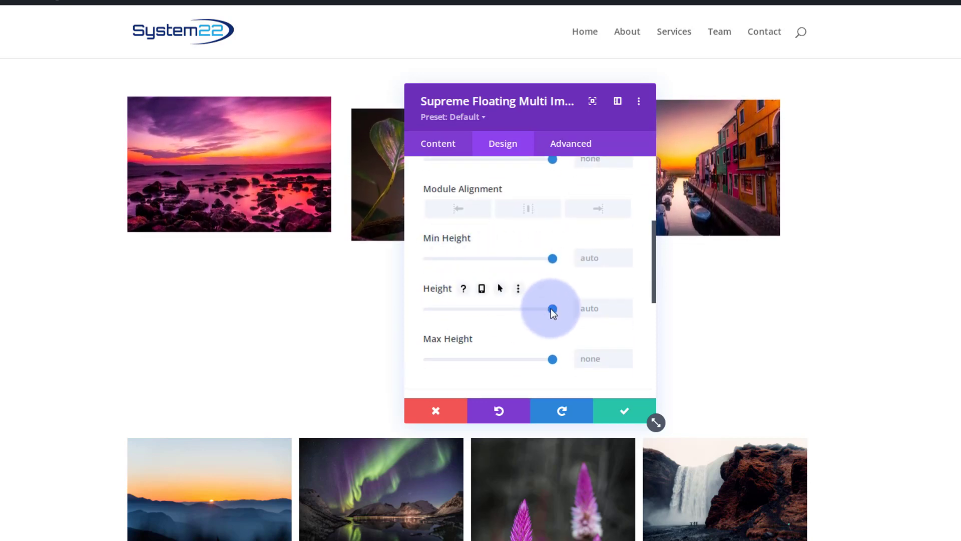
left_click_drag(551, 309, 550, 309)
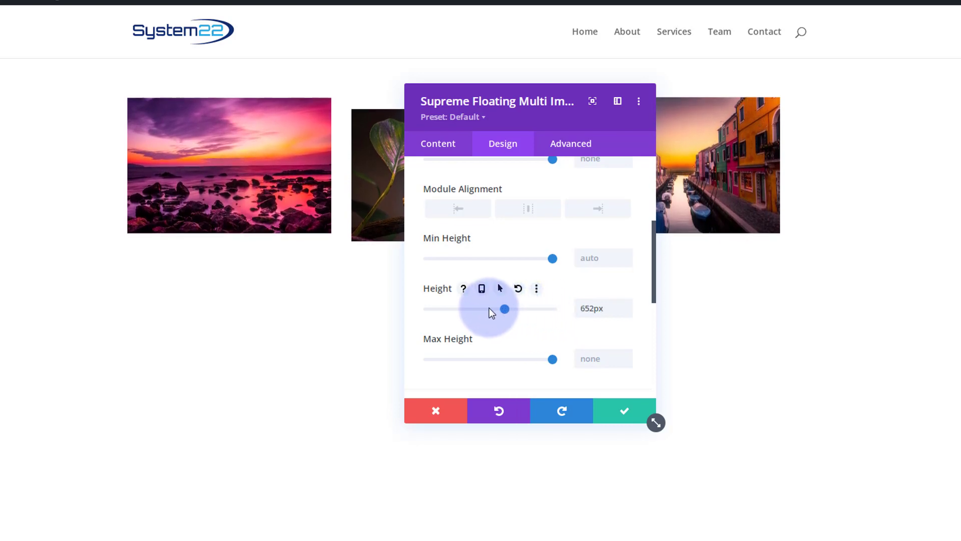
left_click_drag(489, 309, 436, 305)
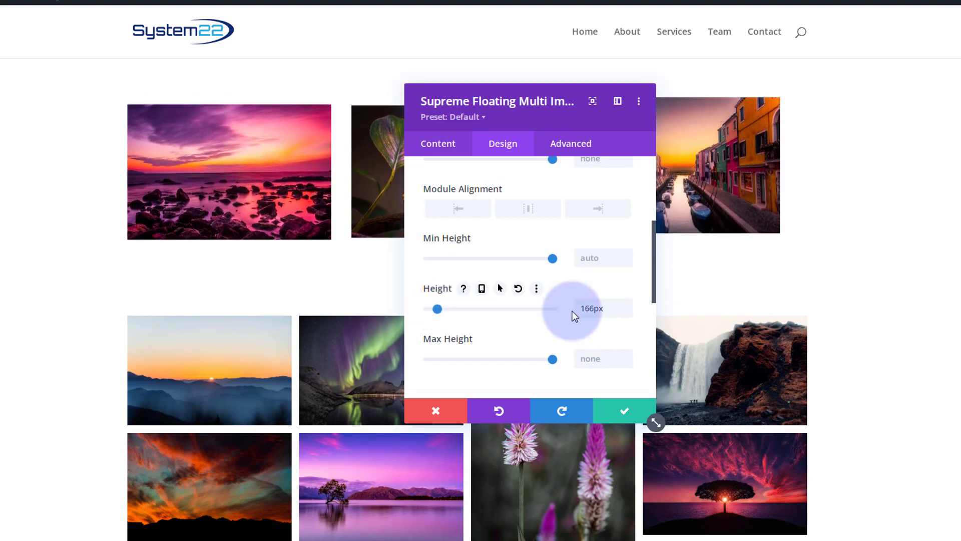
left_click_drag(573, 118, 618, 124)
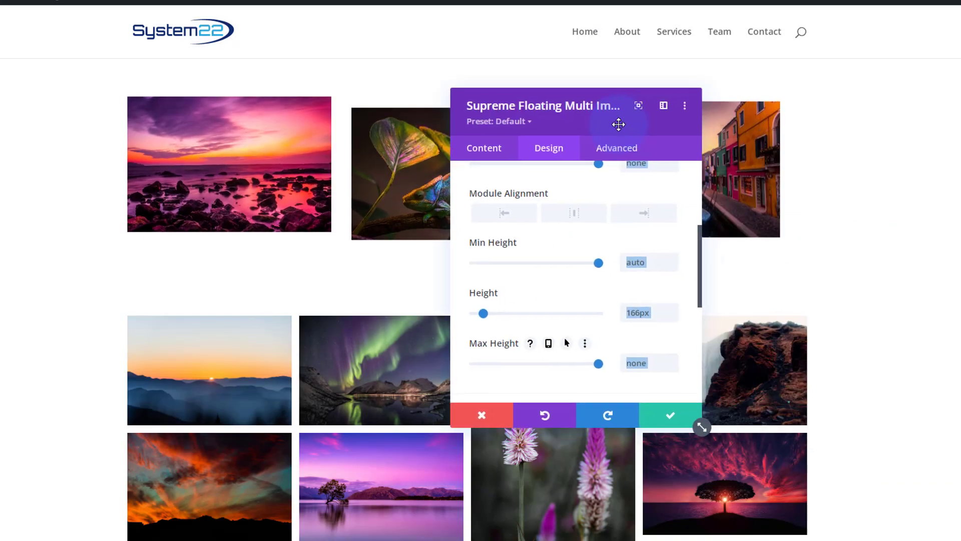
left_click(667, 421)
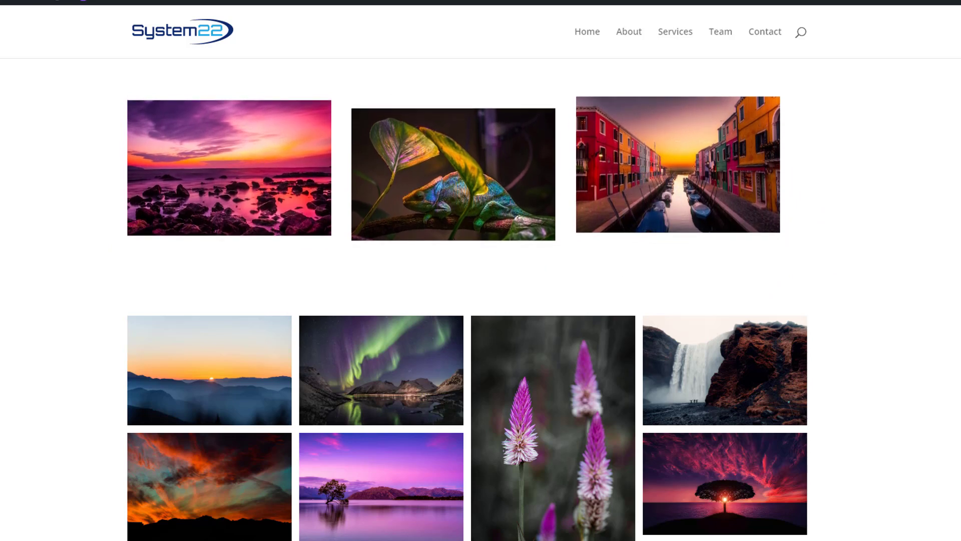
Check the floating image row on the live page at desktop size and in phone and iPad Air device previews
scroll(14, 151, "down", 3)
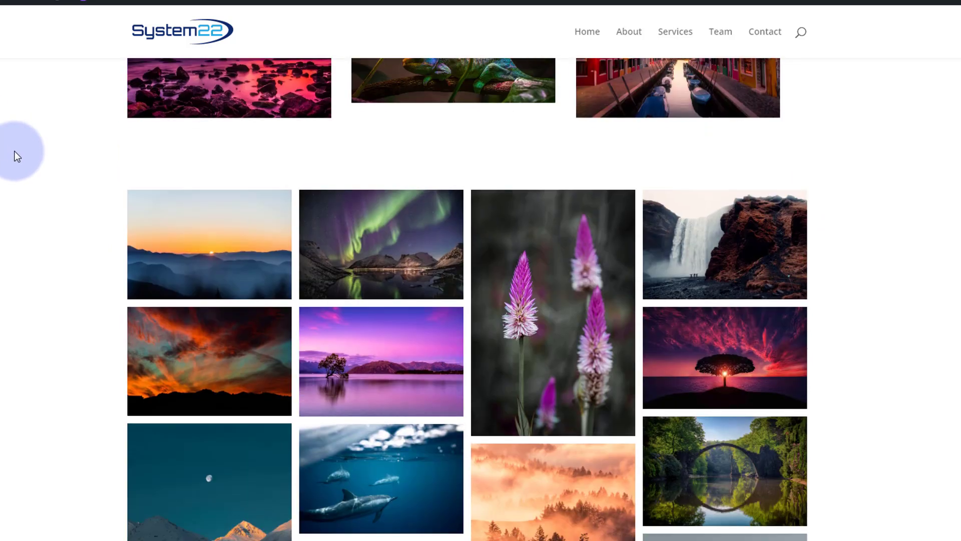
scroll(10, 254, "up", 3)
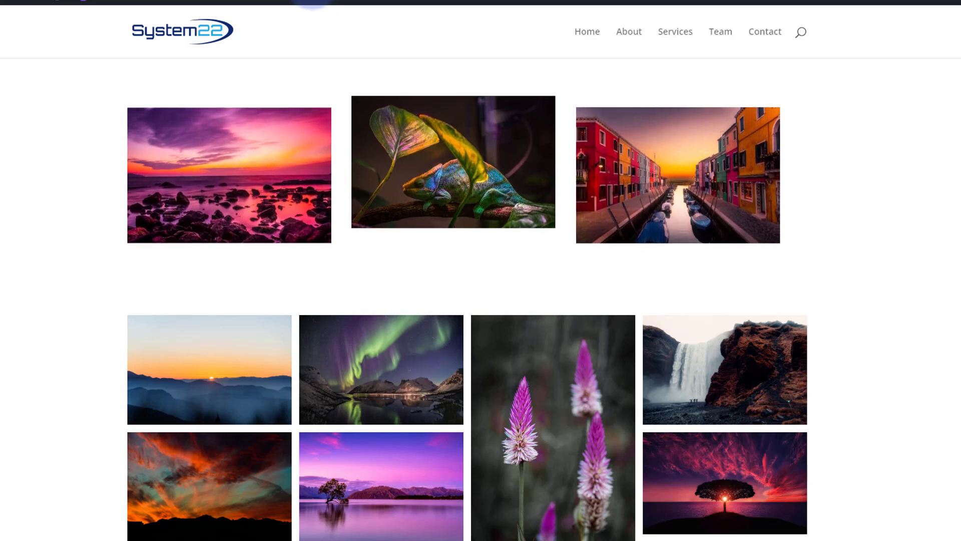
key("F12")
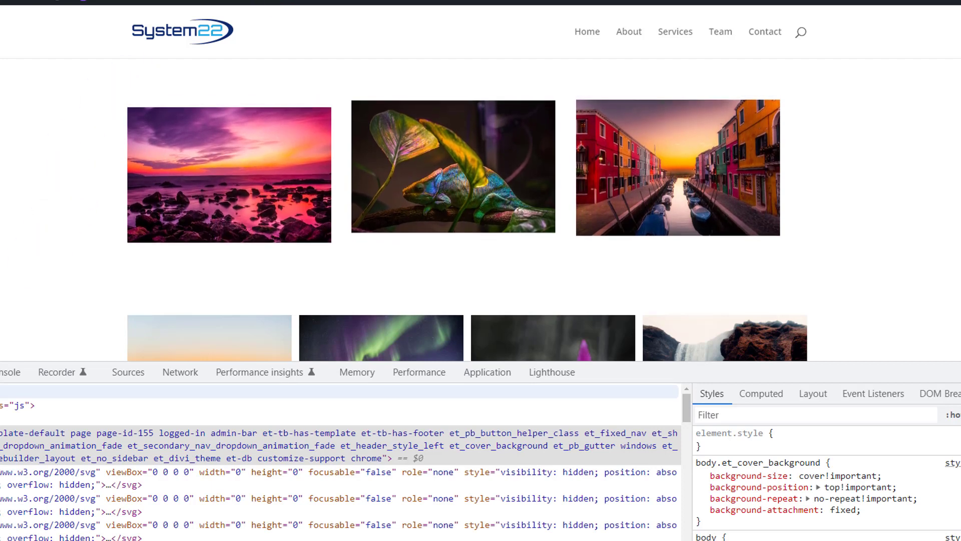
key("ctrl+shift+m")
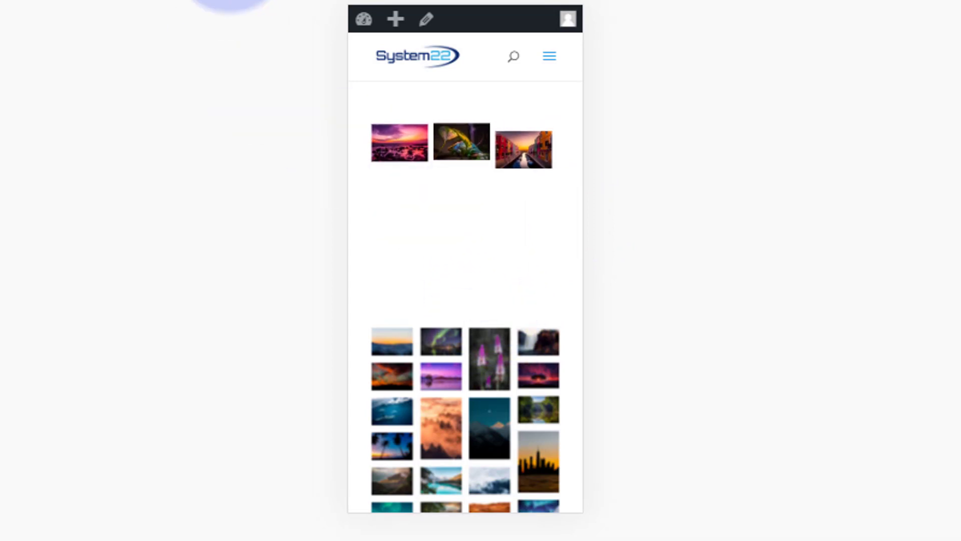
left_click(221, 1)
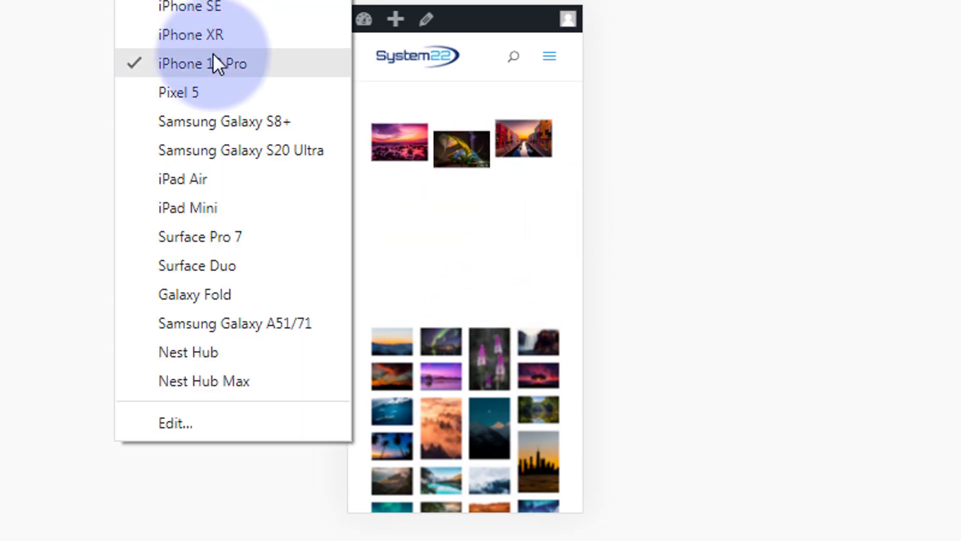
left_click(193, 178)
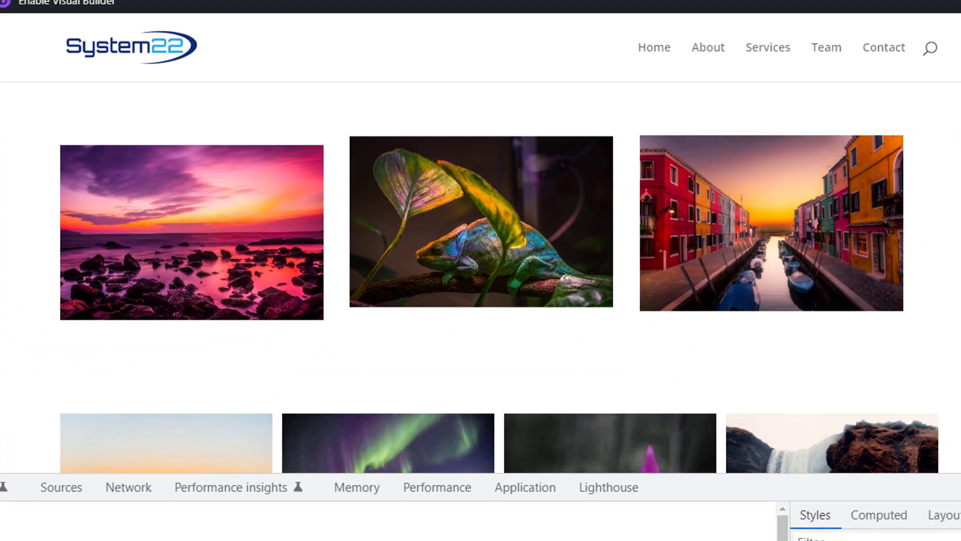
key("F12")
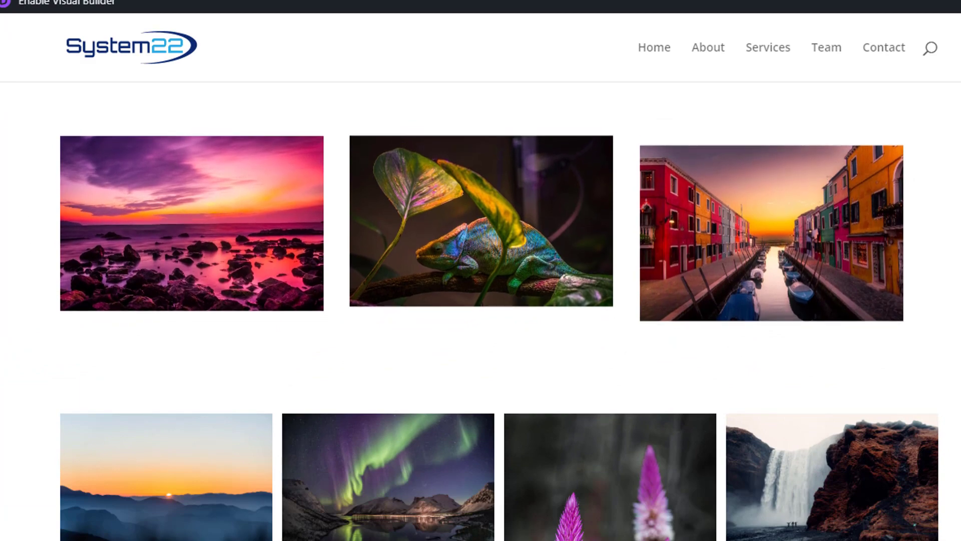
scroll(481, 300, "down", 3)
scroll(481, 300, "up", 3)
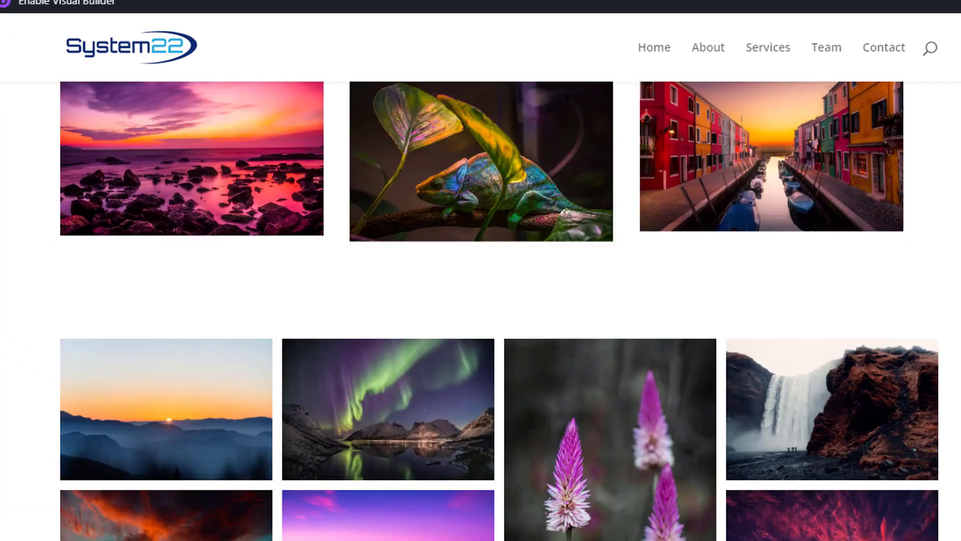